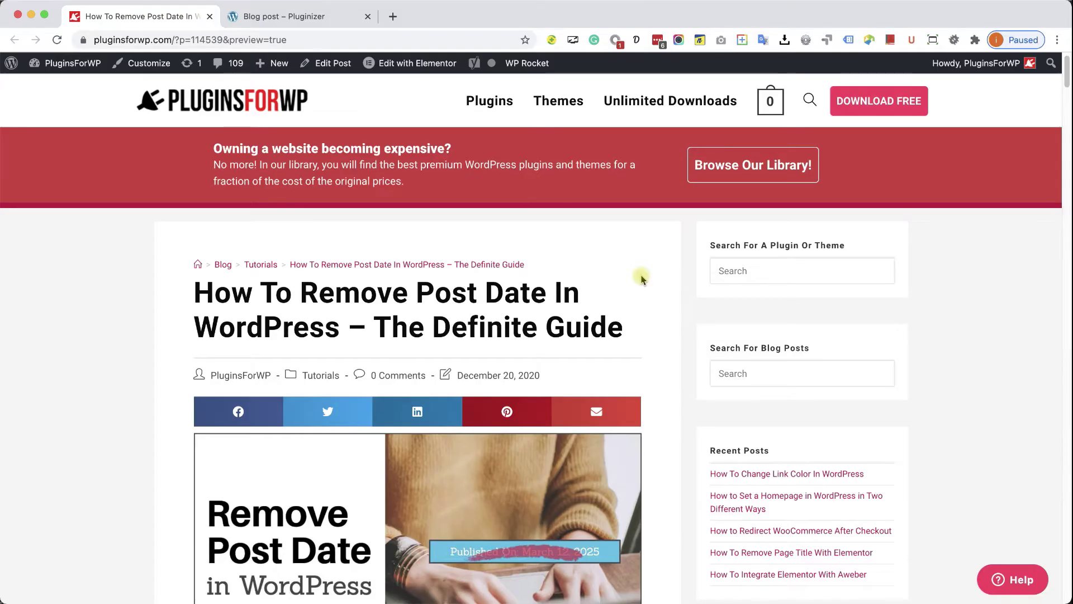
Bring up the Pluginizer blog post and highlight its 'Published December 18, 2020' date line
click(302, 16)
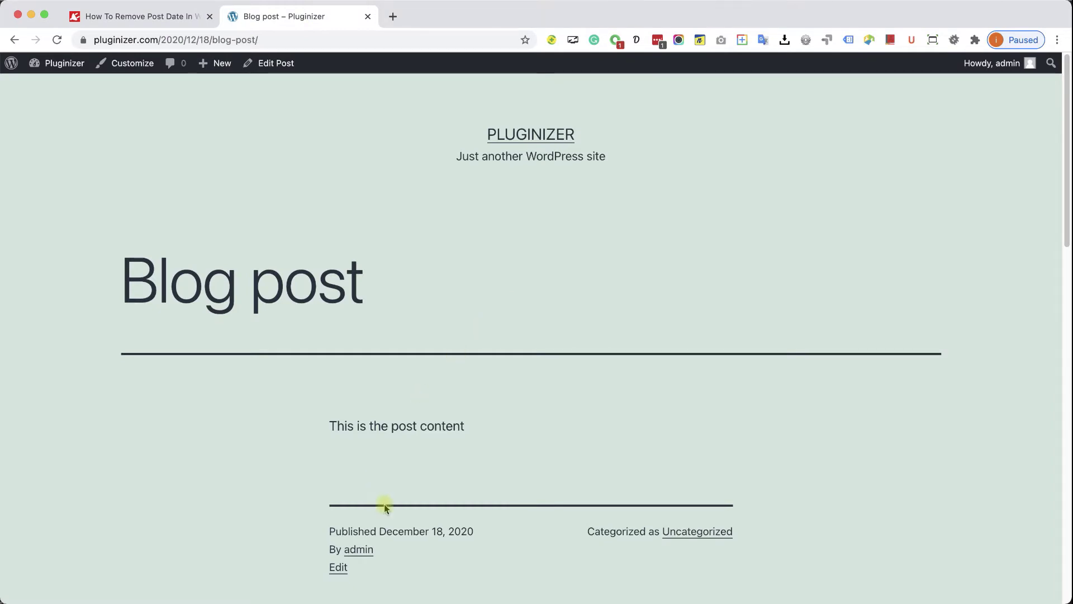
drag(460, 537, 436, 512)
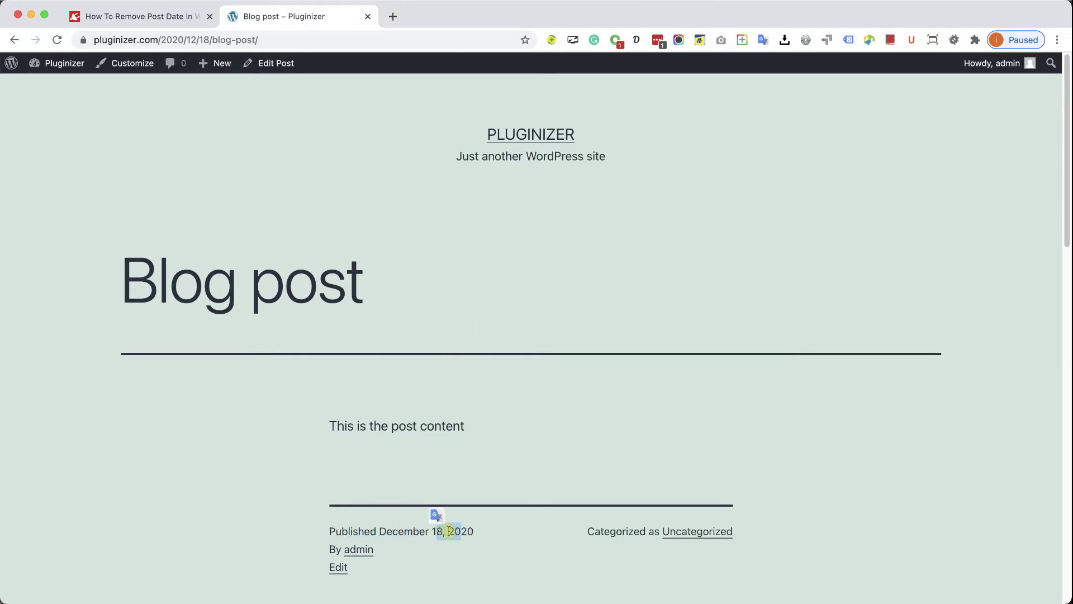
click(481, 532)
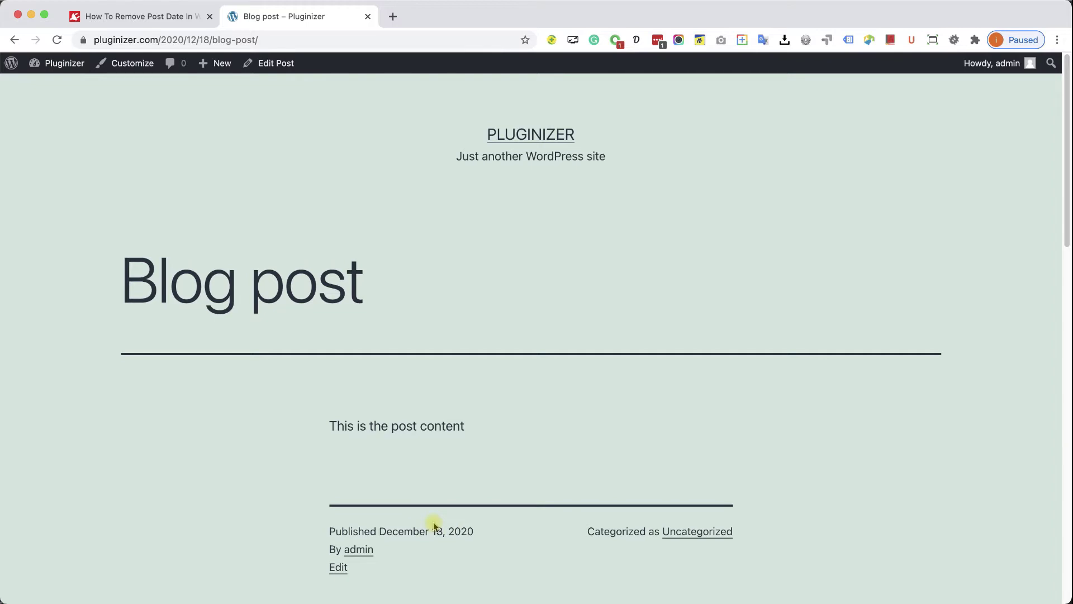
scroll(458, 350, down, 5)
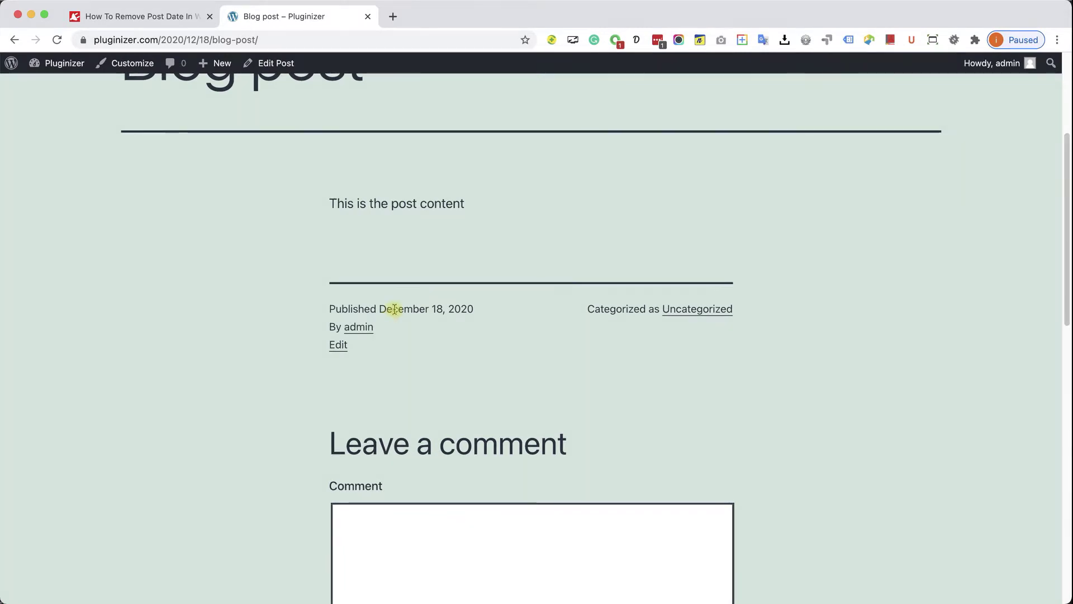
right_click(391, 309)
Inspect the date, select its span.posted-on wrapper in DevTools, and copy the 'posted-on' class
click(419, 425)
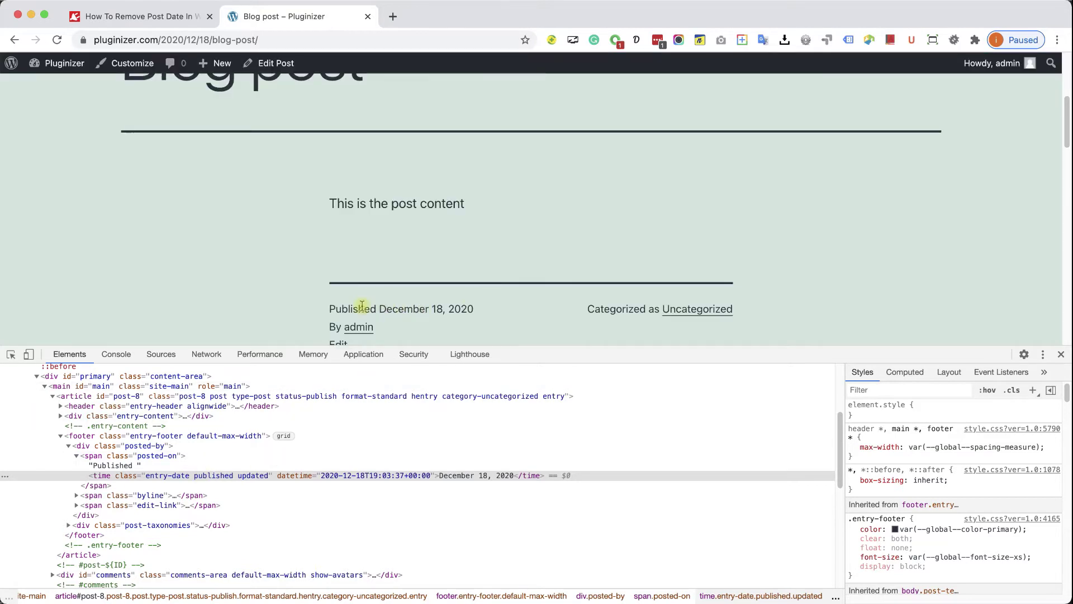
click(140, 457)
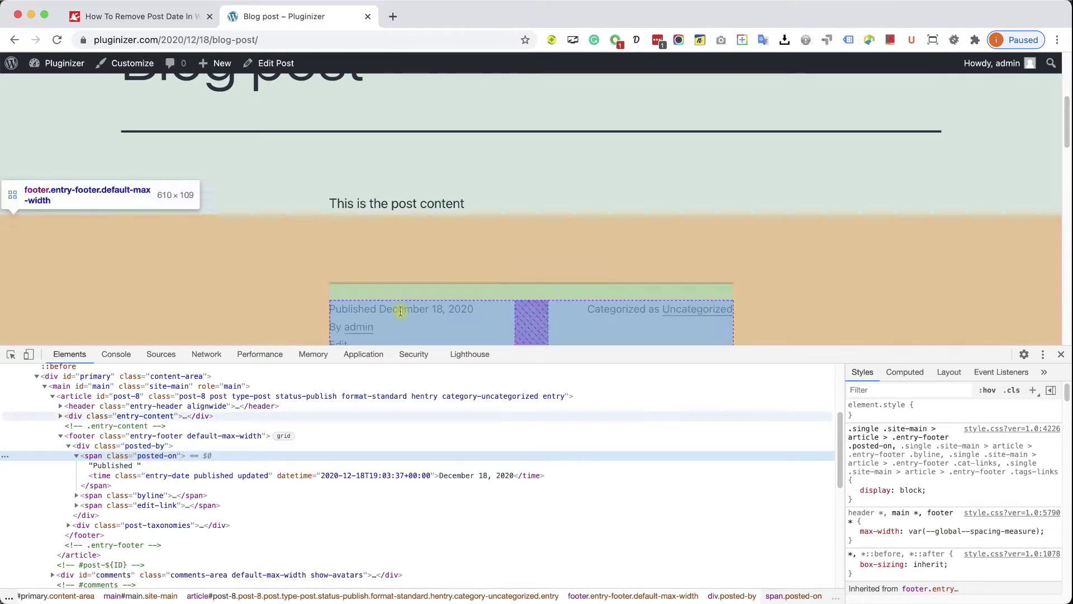
double_click(152, 458)
right_click(154, 458)
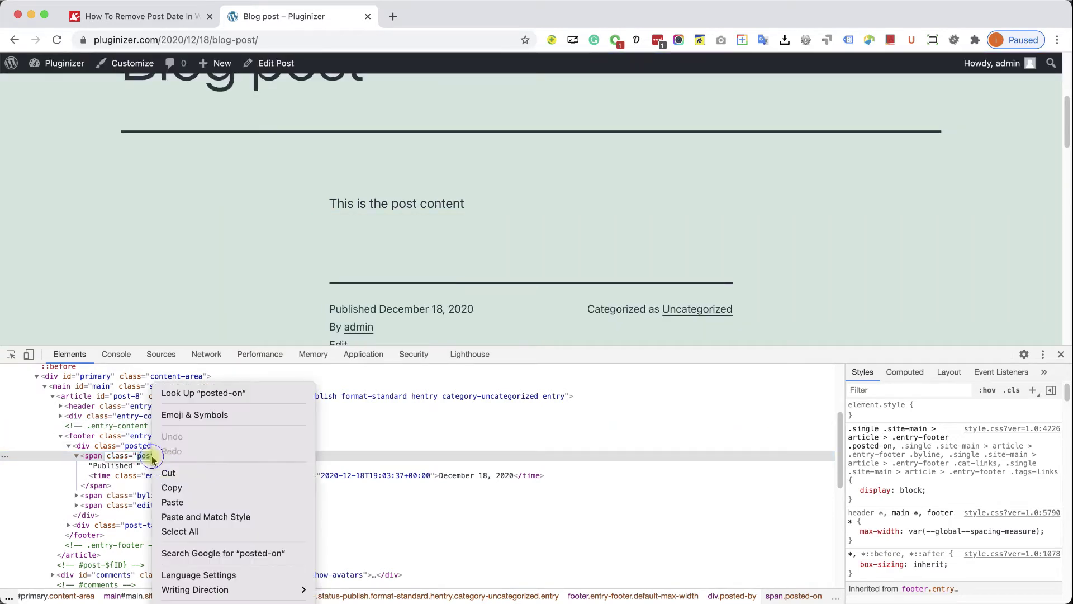
click(171, 476)
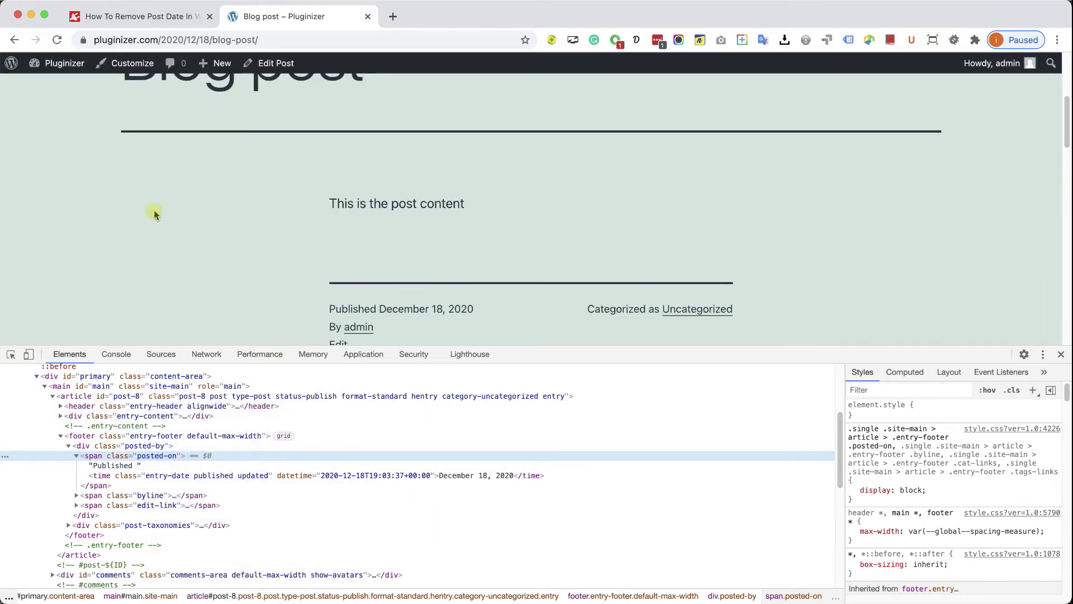
click(122, 63)
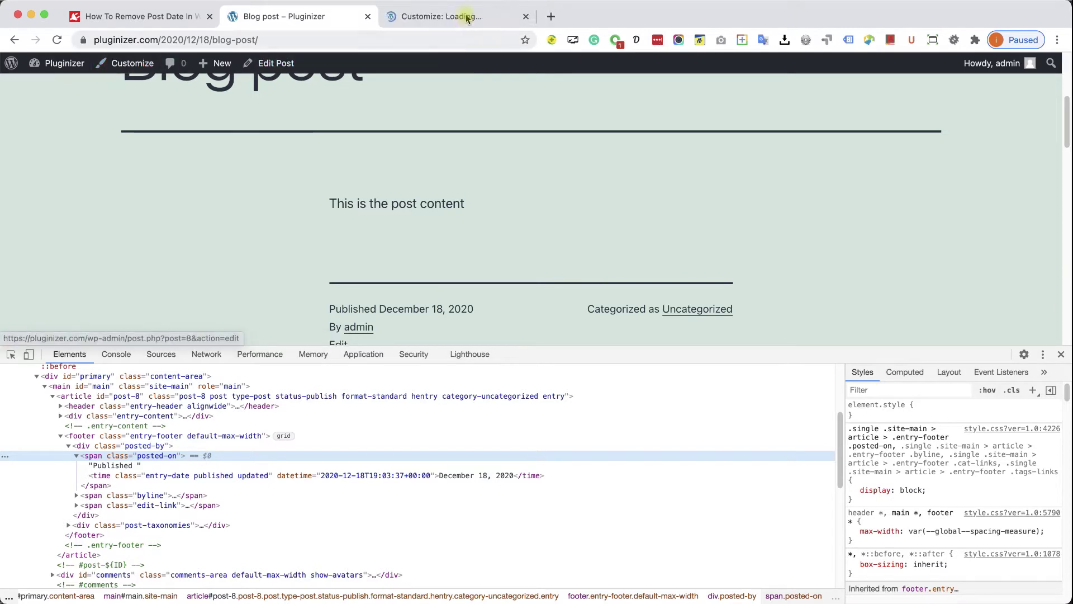
Enter '.single-post .posted-on { display: none!important; }' in the Customizer's Additional CSS
click(379, 16)
drag(379, 16, 285, 16)
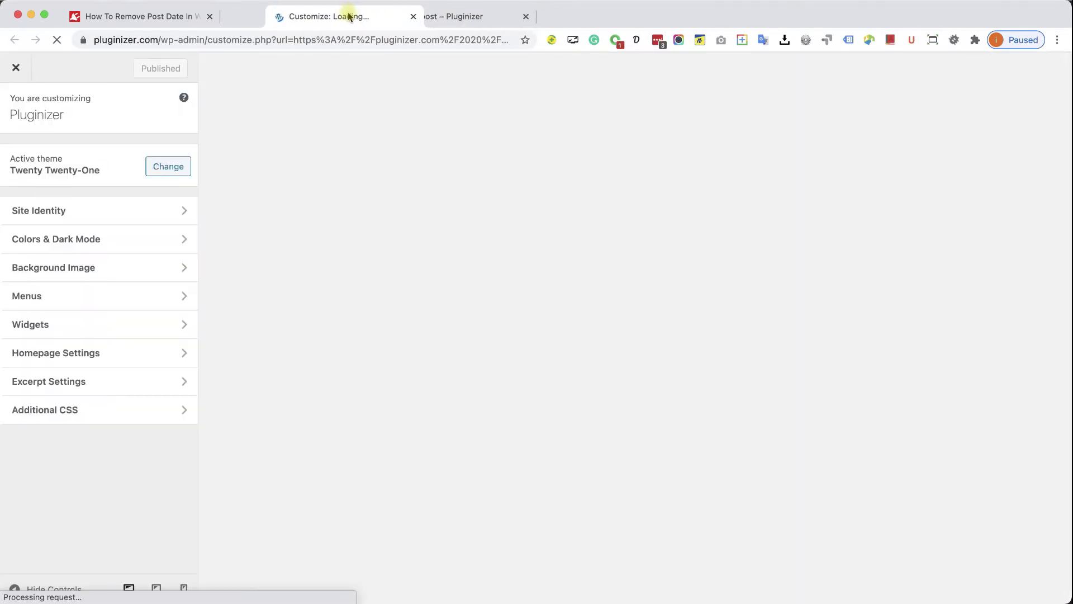
click(93, 413)
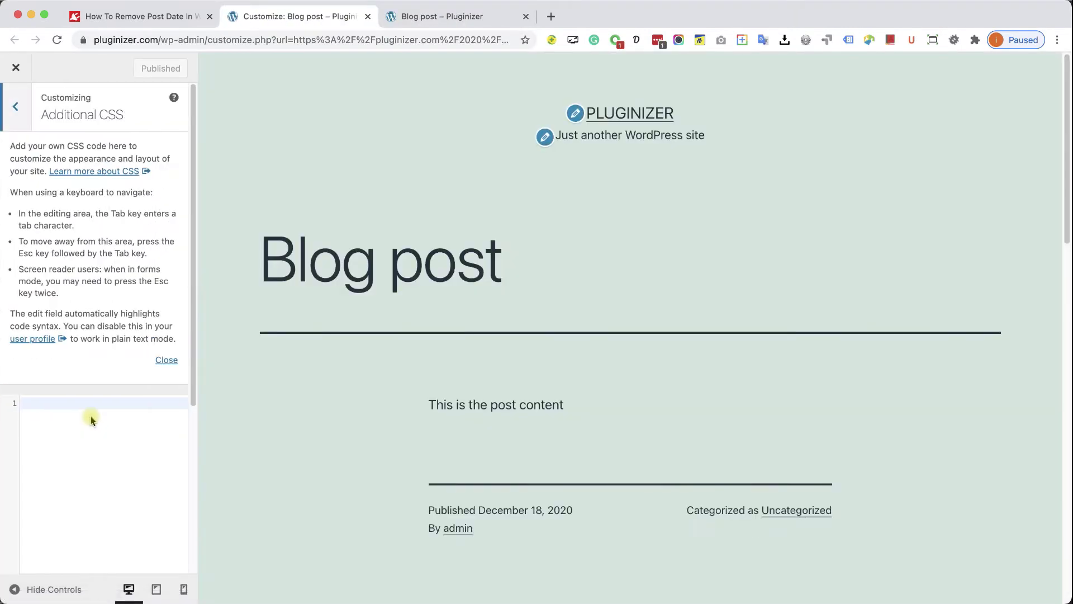
click(163, 363)
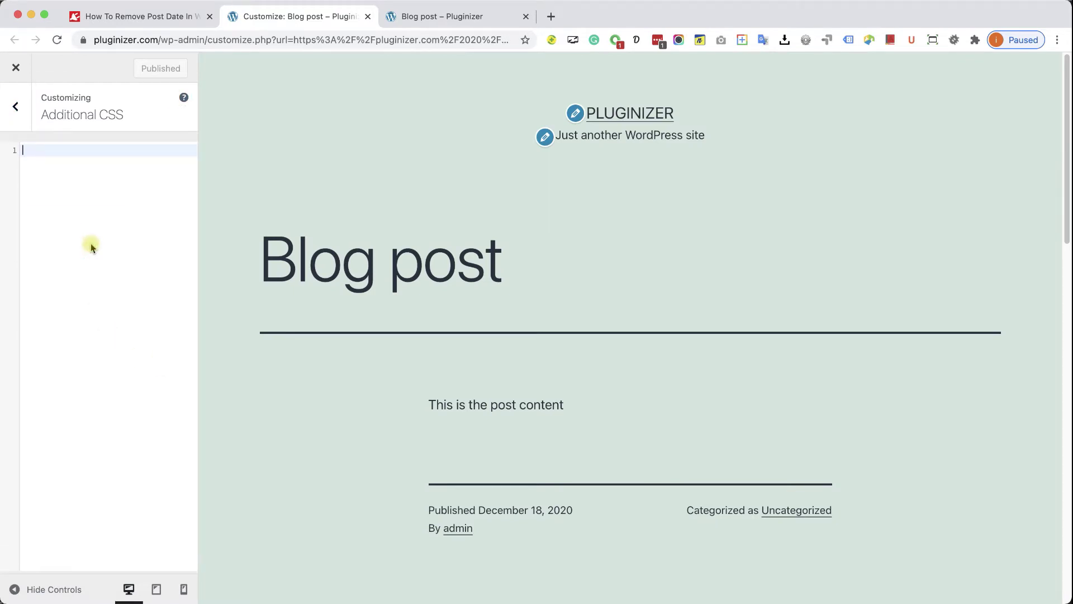
text(.posted-on {)
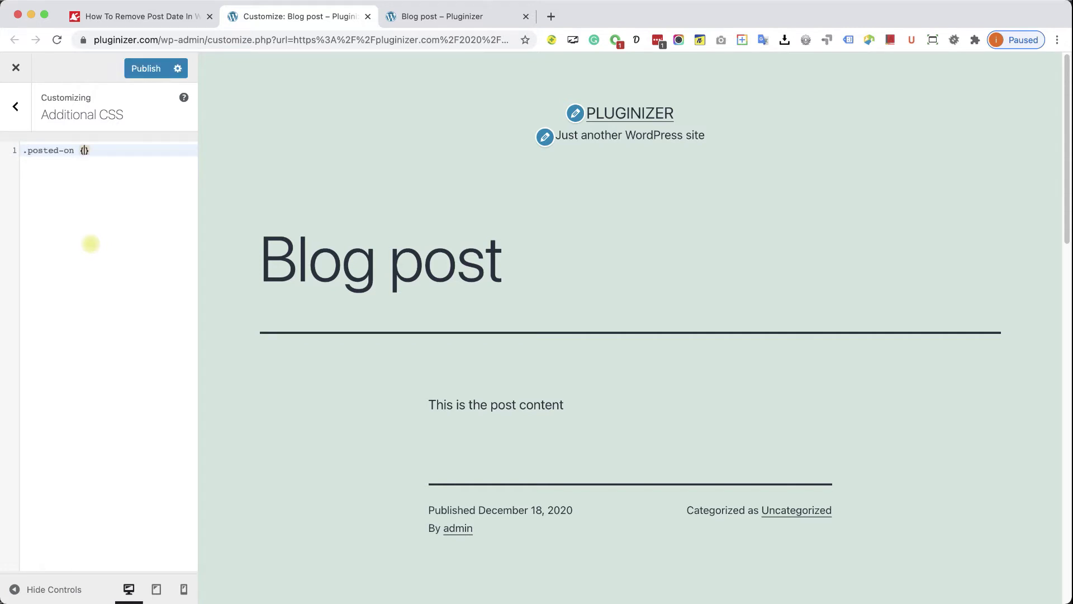
key(Return)
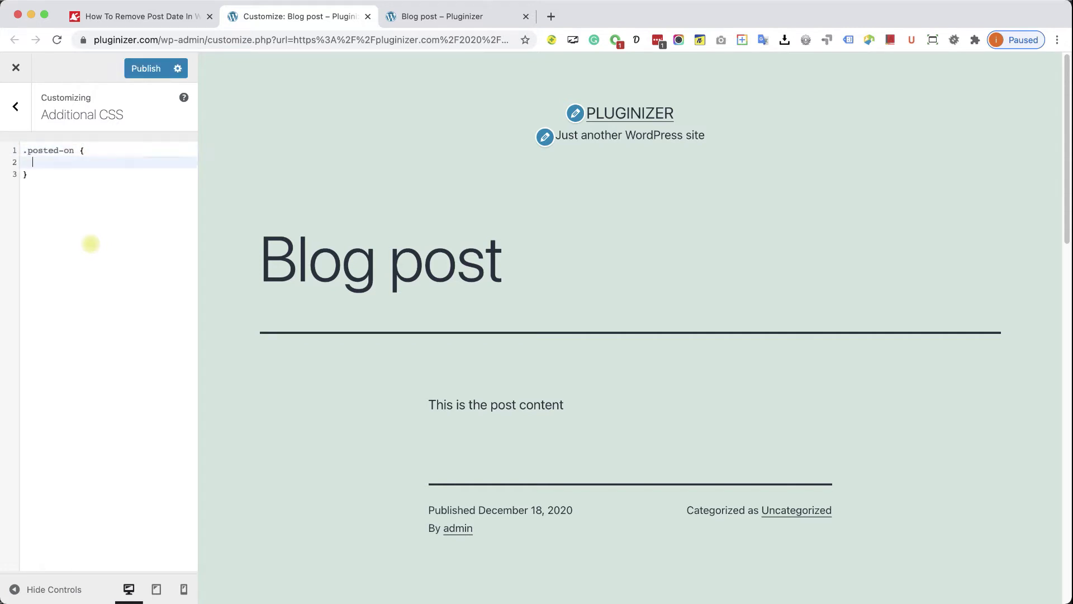
text(display)
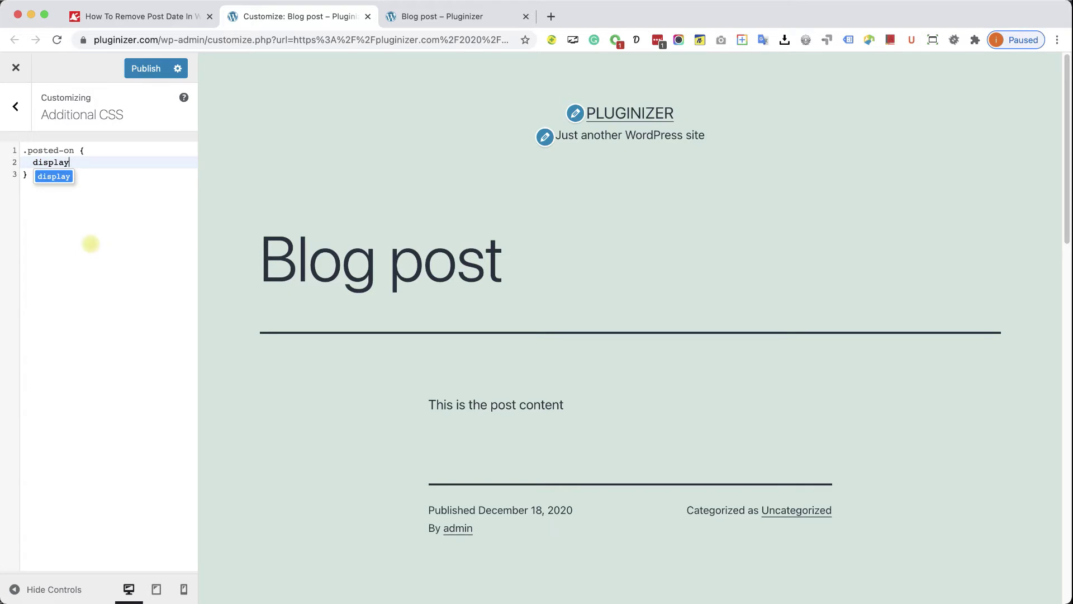
text(: none)
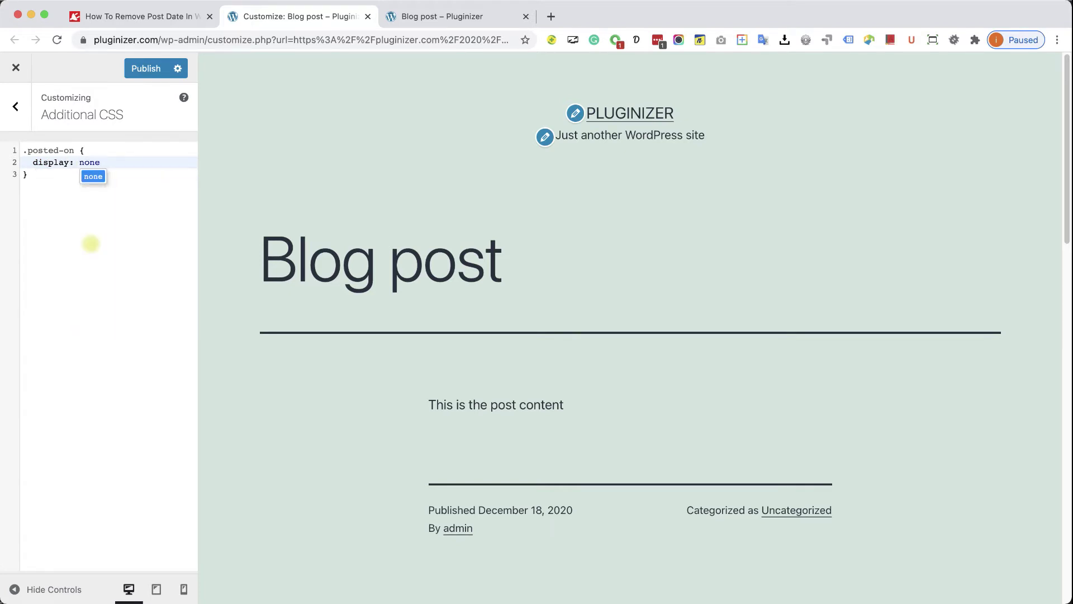
text(!importa)
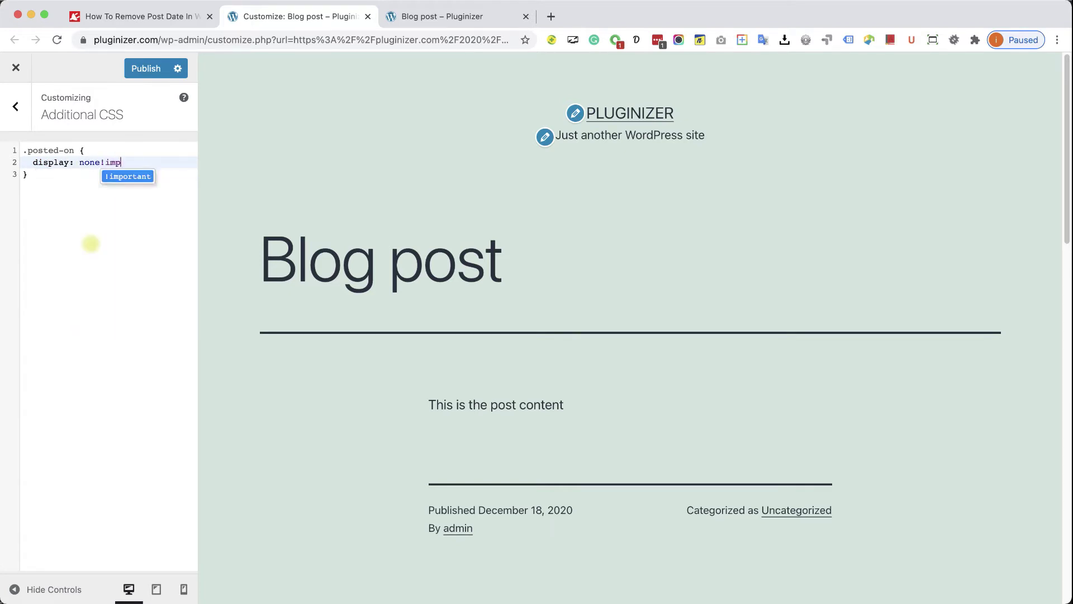
text(nt;)
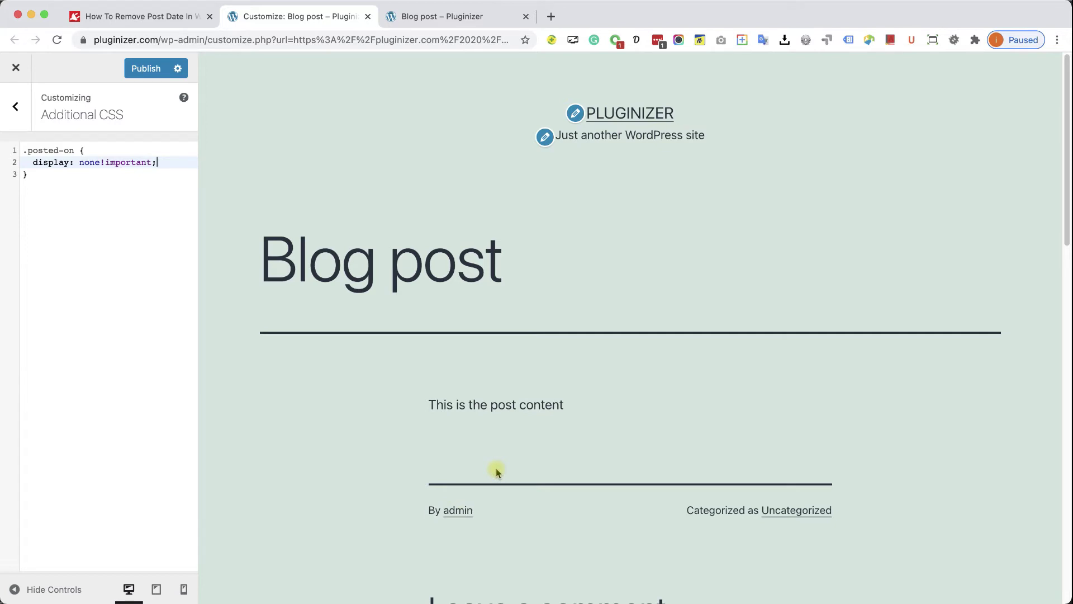
click(24, 152)
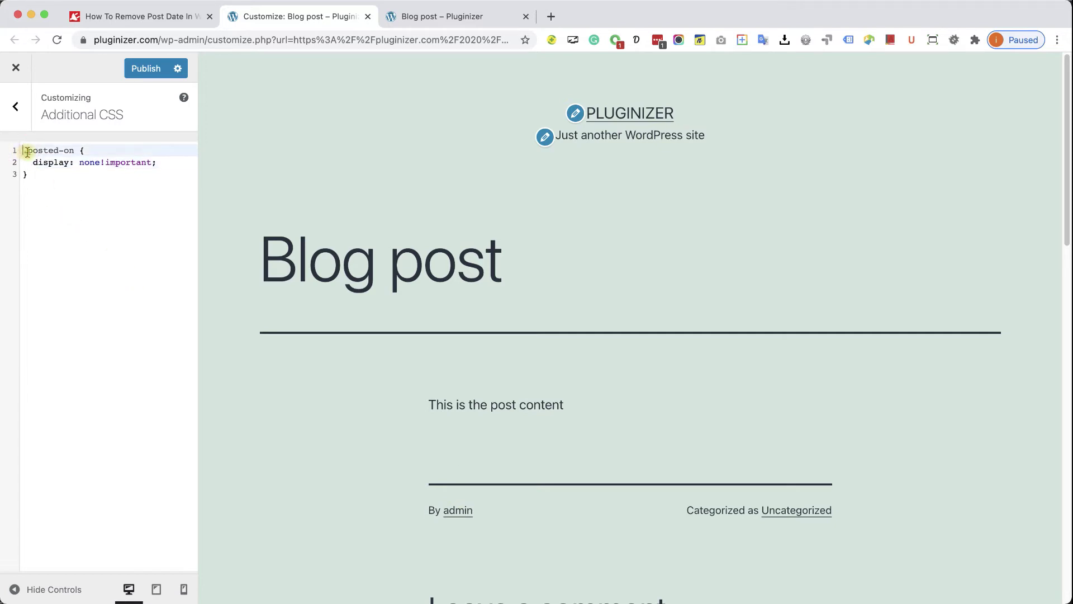
text(.single )
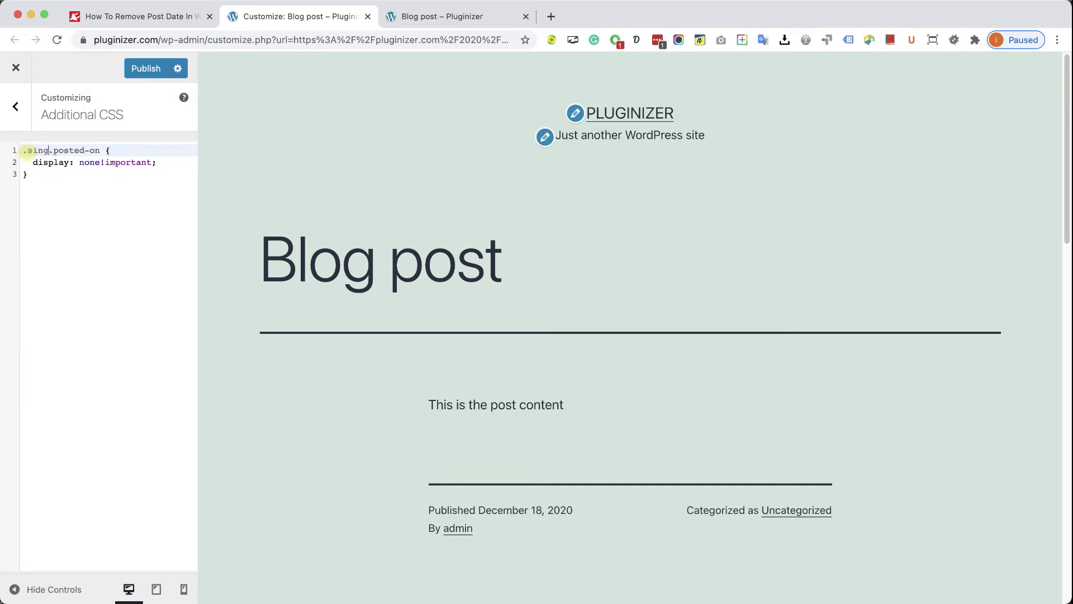
text(-post)
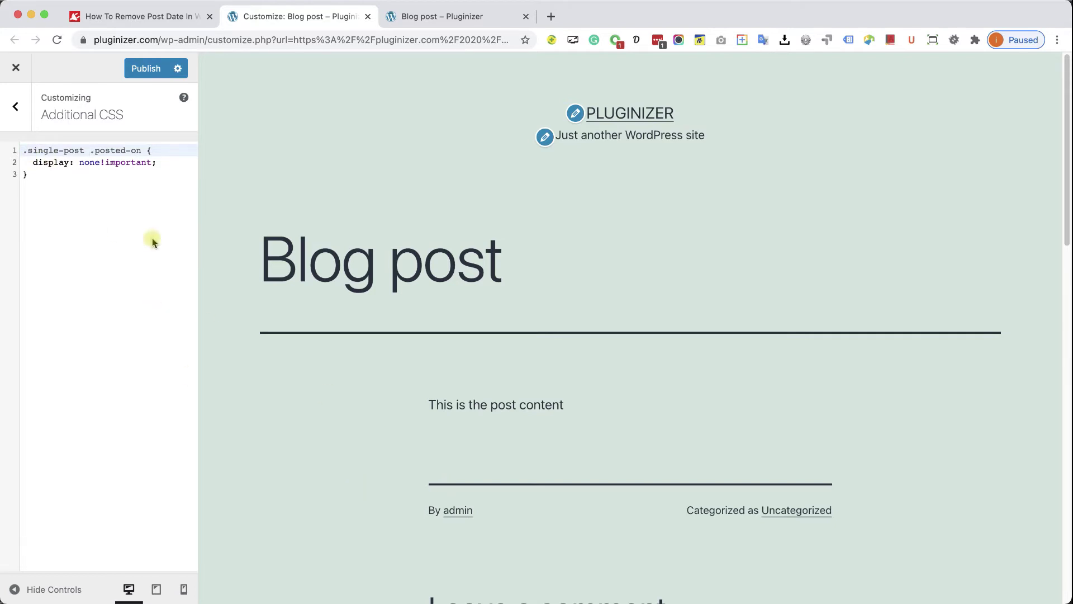
click(178, 22)
scroll(268, 251, down, 10)
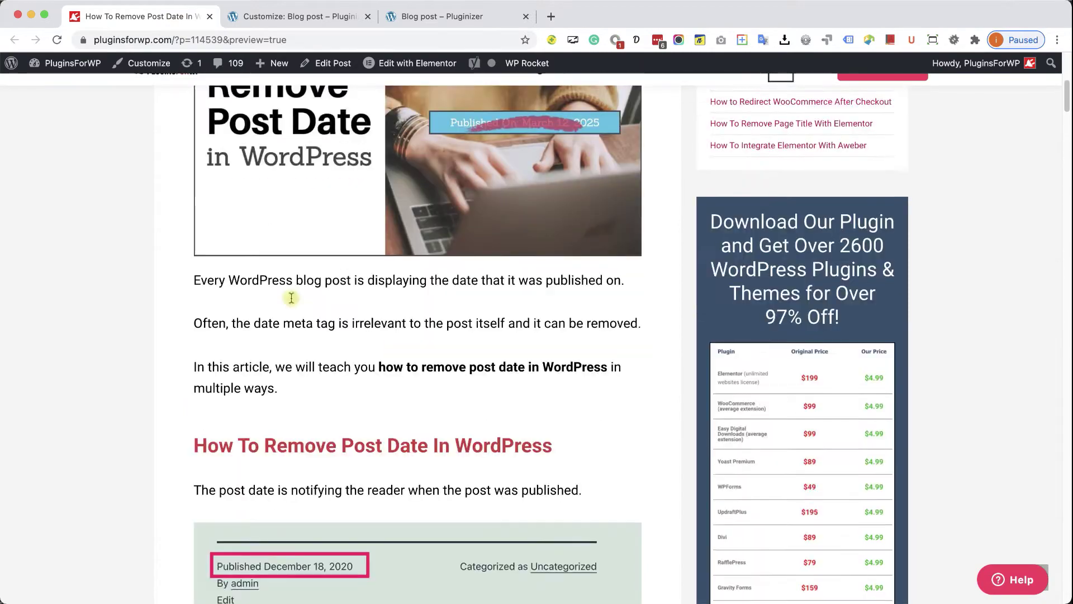
scroll(293, 307, down, 5)
scroll(294, 307, down, 10)
scroll(293, 307, down, 5)
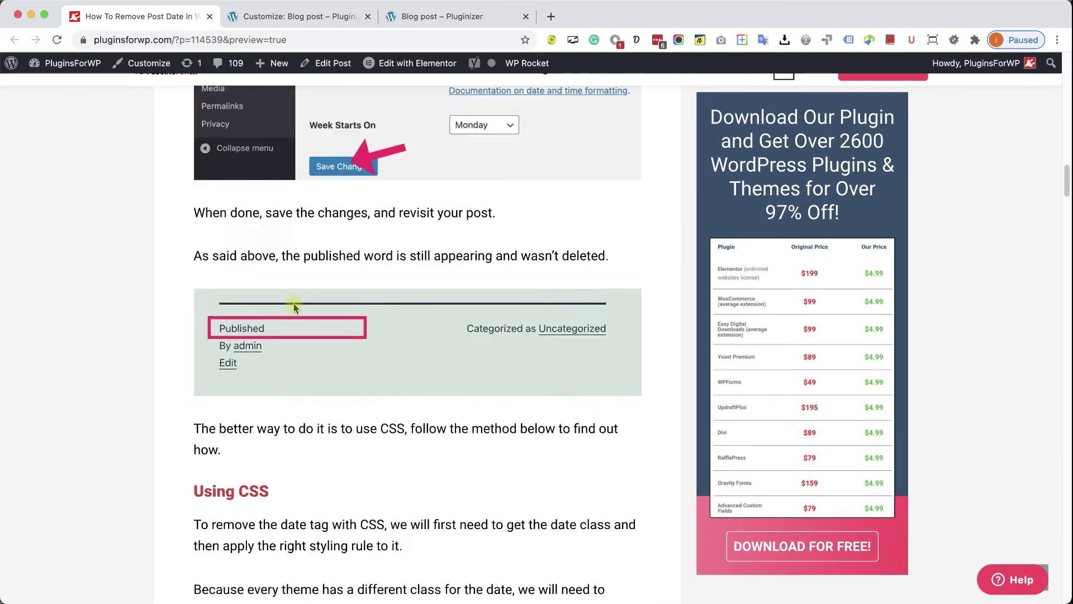
scroll(294, 308, down, 5)
scroll(294, 308, down, 3)
scroll(294, 305, down, 5)
scroll(294, 306, down, 10)
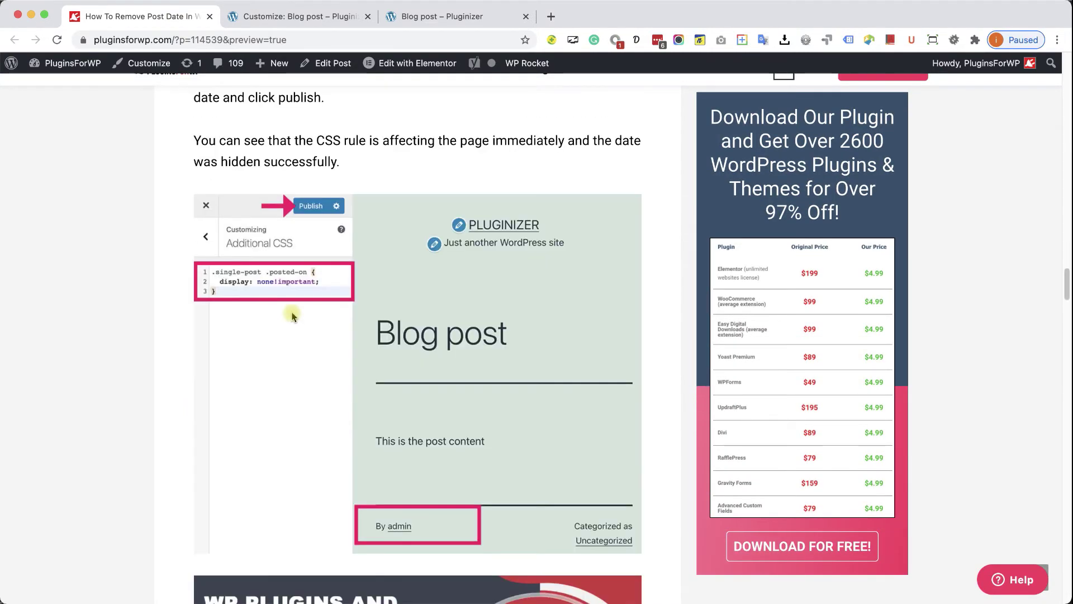
scroll(294, 305, up, 3)
scroll(305, 286, up, 1)
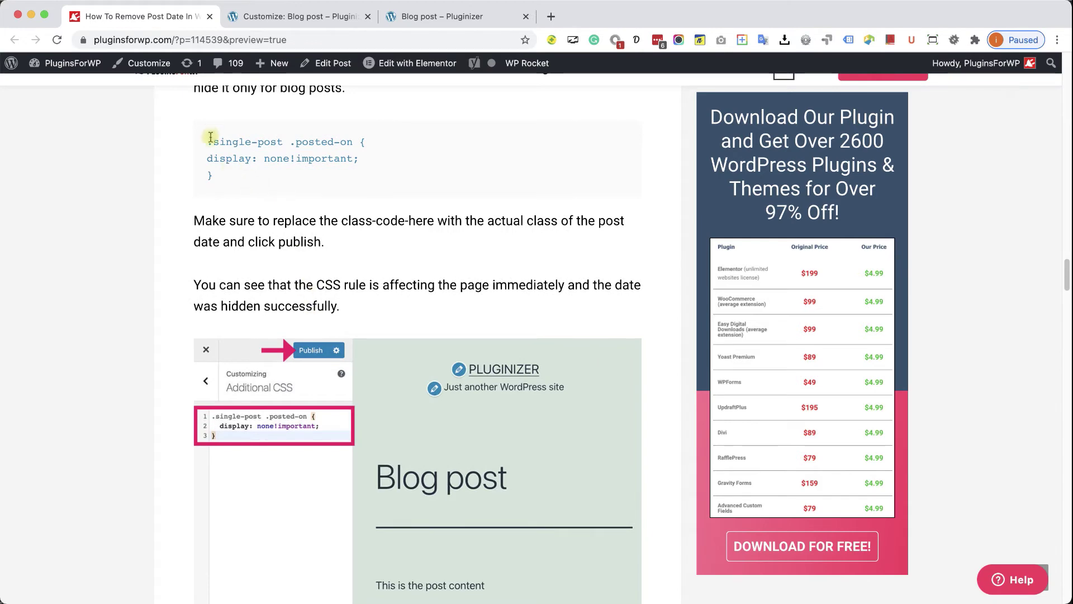
scroll(304, 298, down, 2)
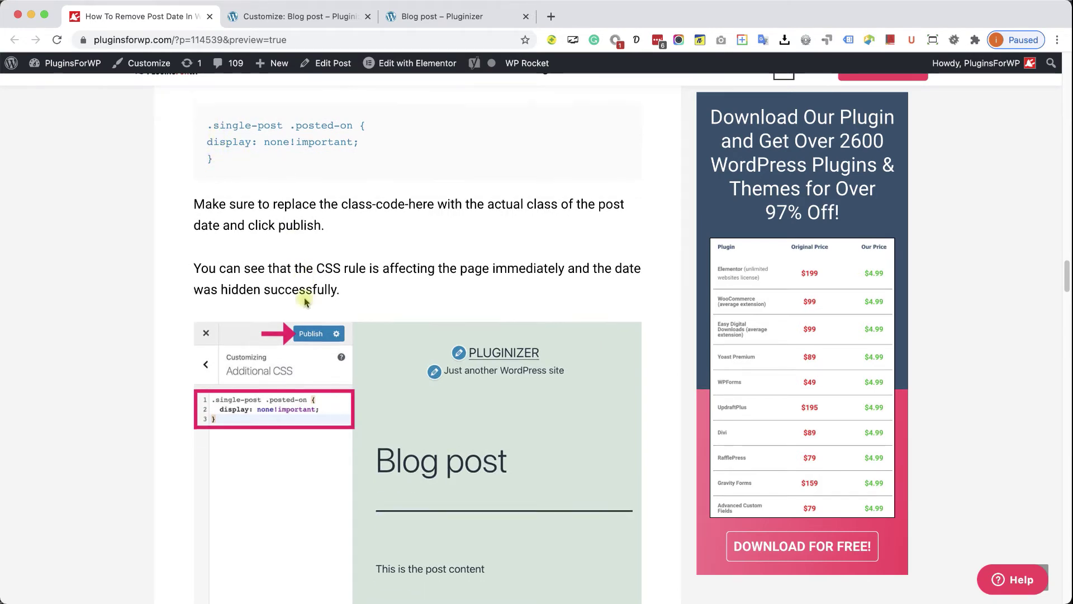
scroll(307, 303, down, 3)
scroll(307, 303, down, 8)
scroll(309, 302, down, 8)
scroll(308, 302, down, 2)
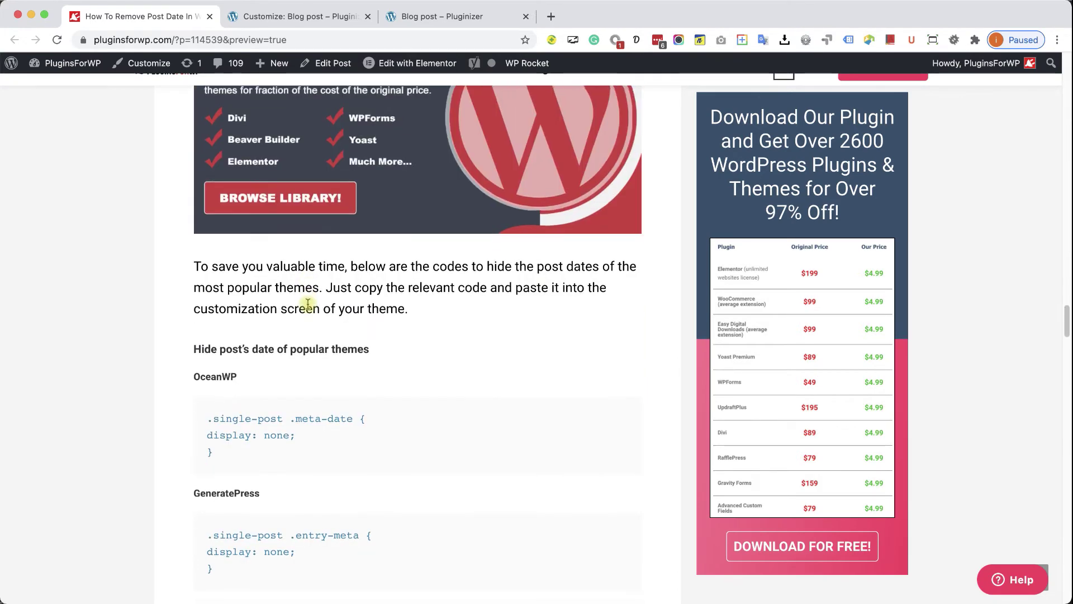
scroll(308, 303, down, 3)
scroll(285, 336, down, 5)
scroll(232, 336, up, 1)
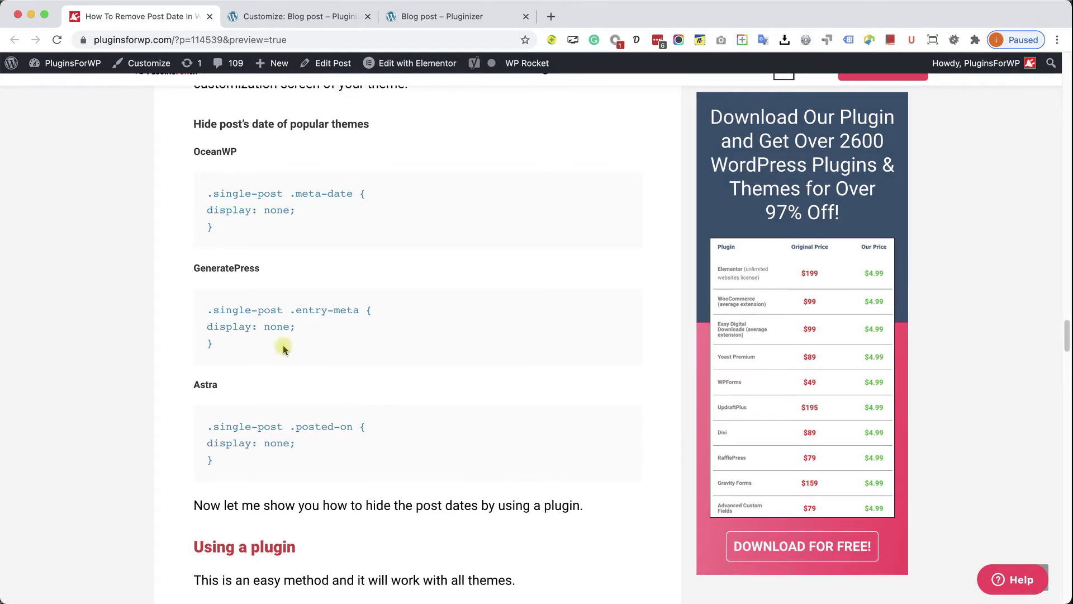
Activate the WP Meta and Date Remover plugin, skipping its opt-in prompt
click(273, 19)
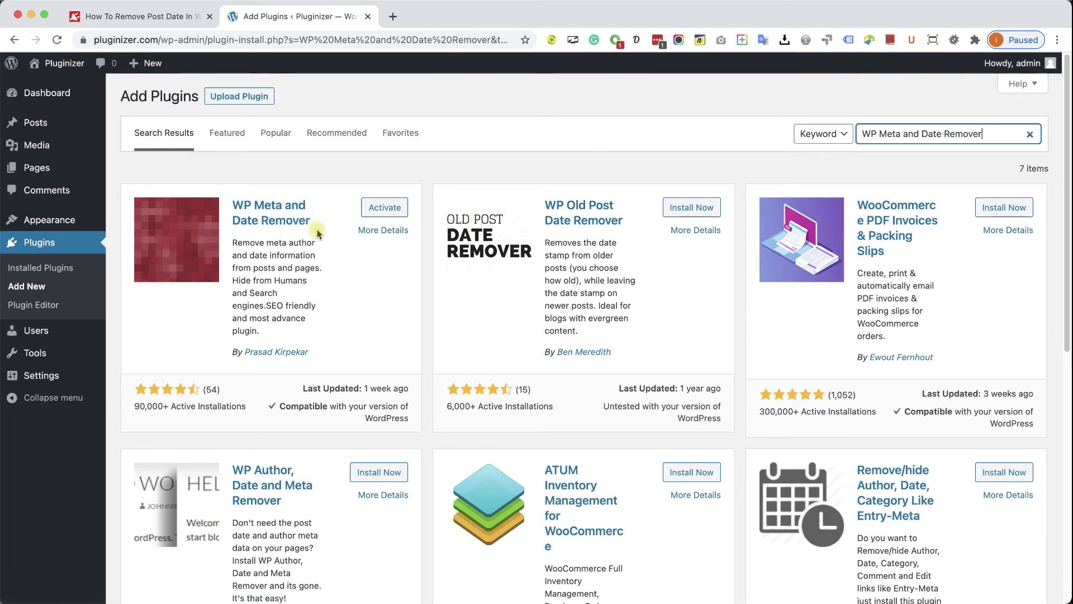
click(385, 207)
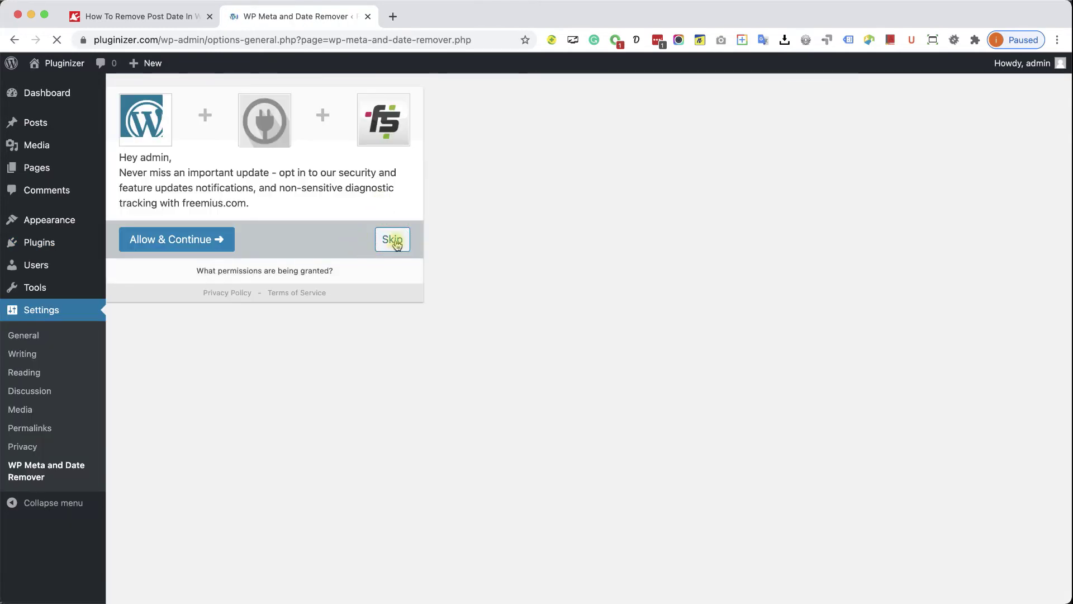
click(393, 243)
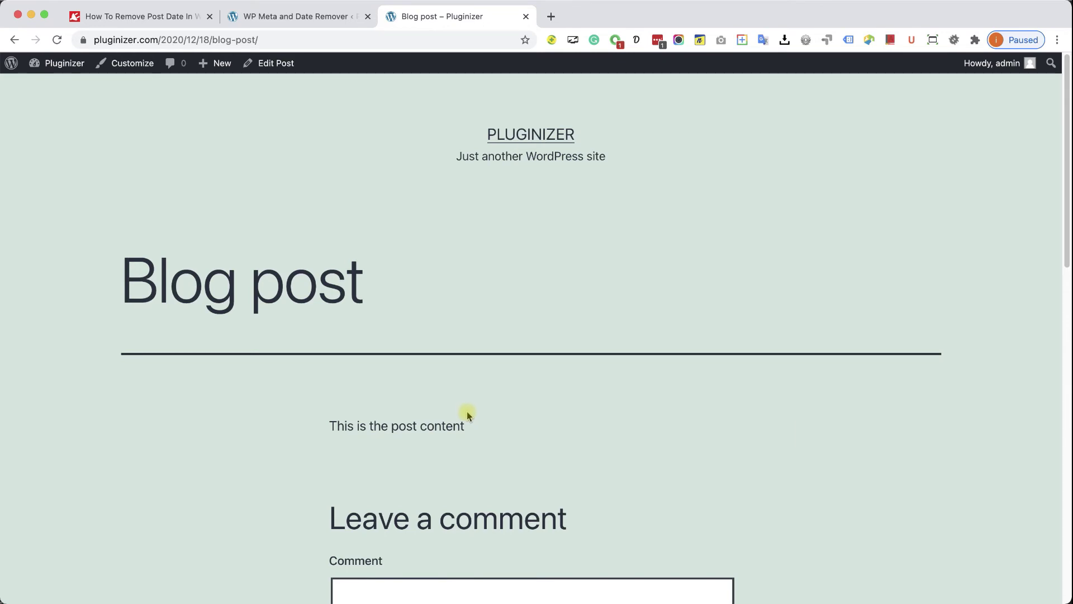
click(322, 16)
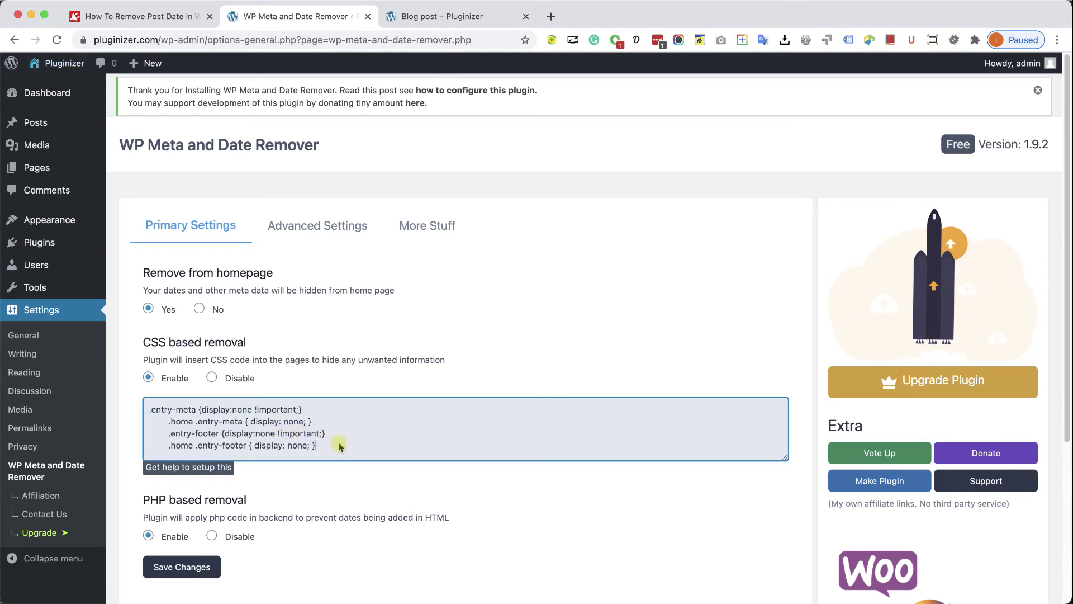
Delete the .home .entry-footer and .home .entry-meta rules from the CSS based removal box
drag(338, 444, 340, 436)
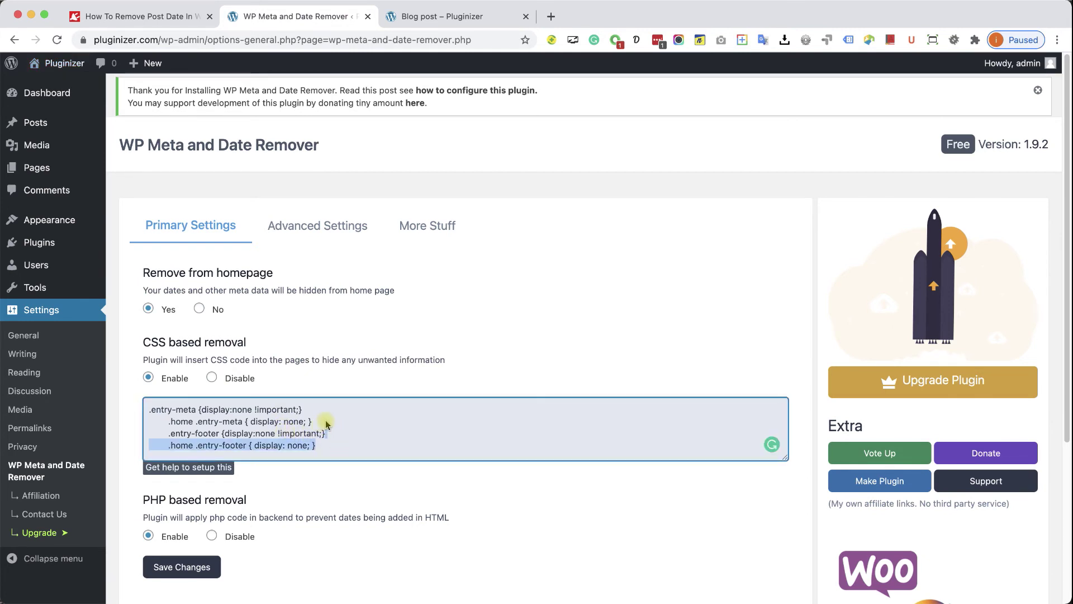
key(BackSpace)
drag(337, 422, 339, 417)
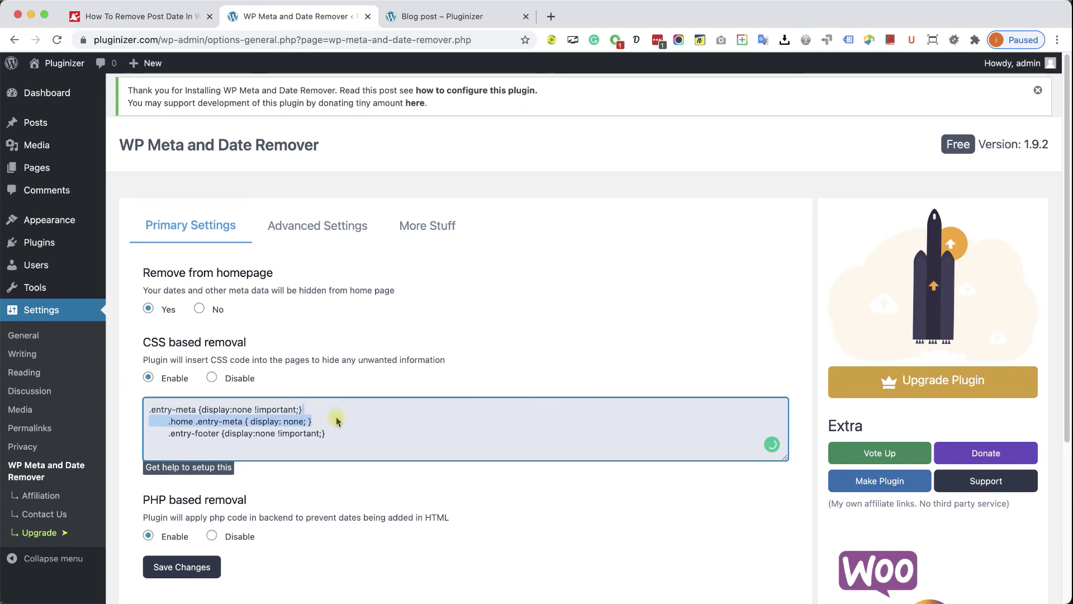
key(BackSpace)
click(167, 427)
key(BackSpace)
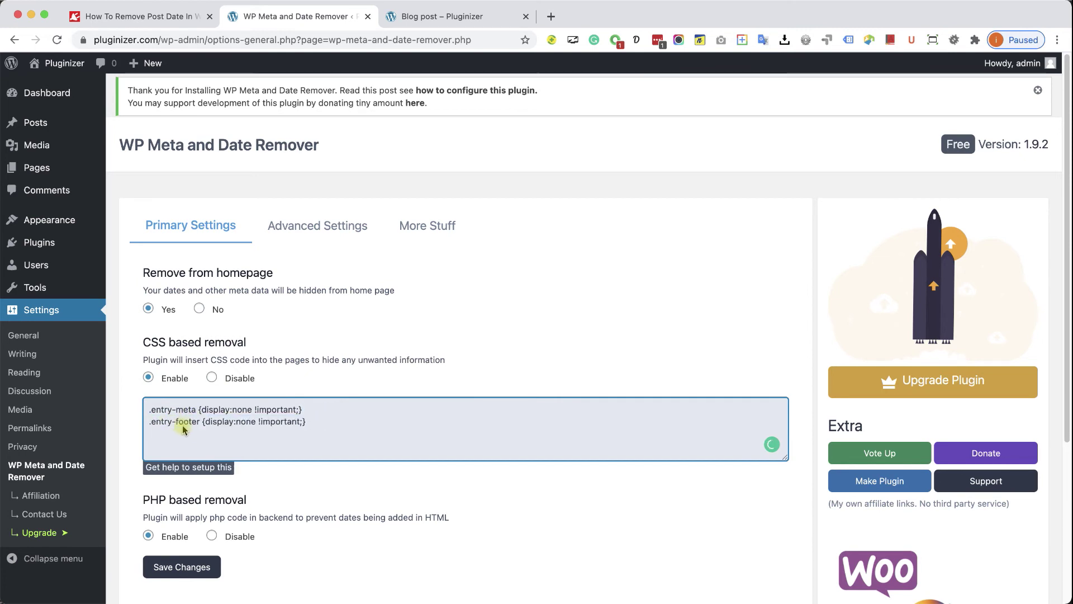
Prefix the .entry-meta and .entry-footer rules with .single-post and save the settings
click(150, 412)
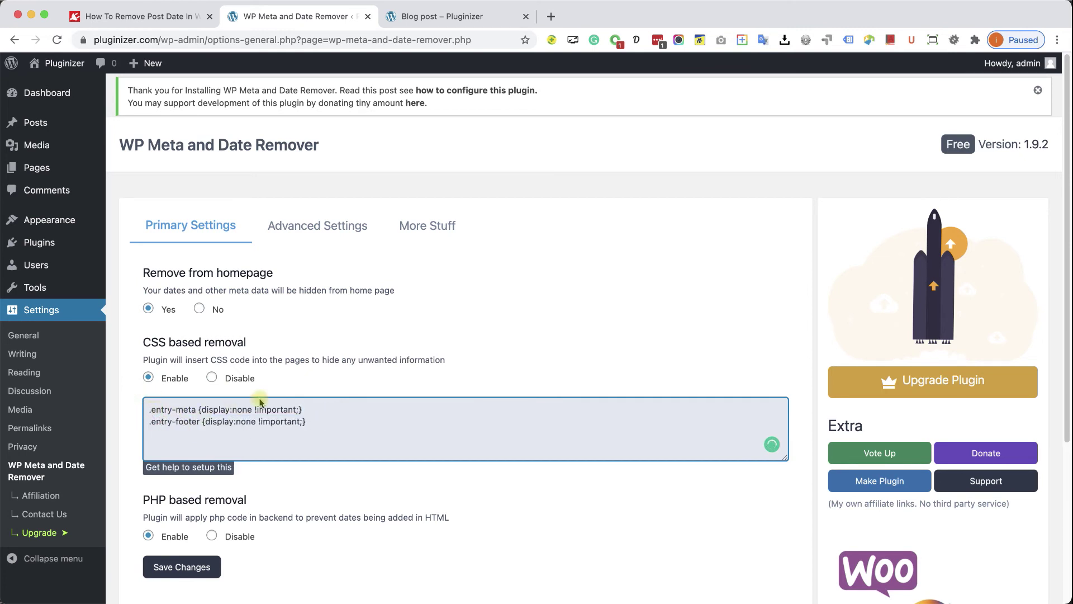
text(single-po)
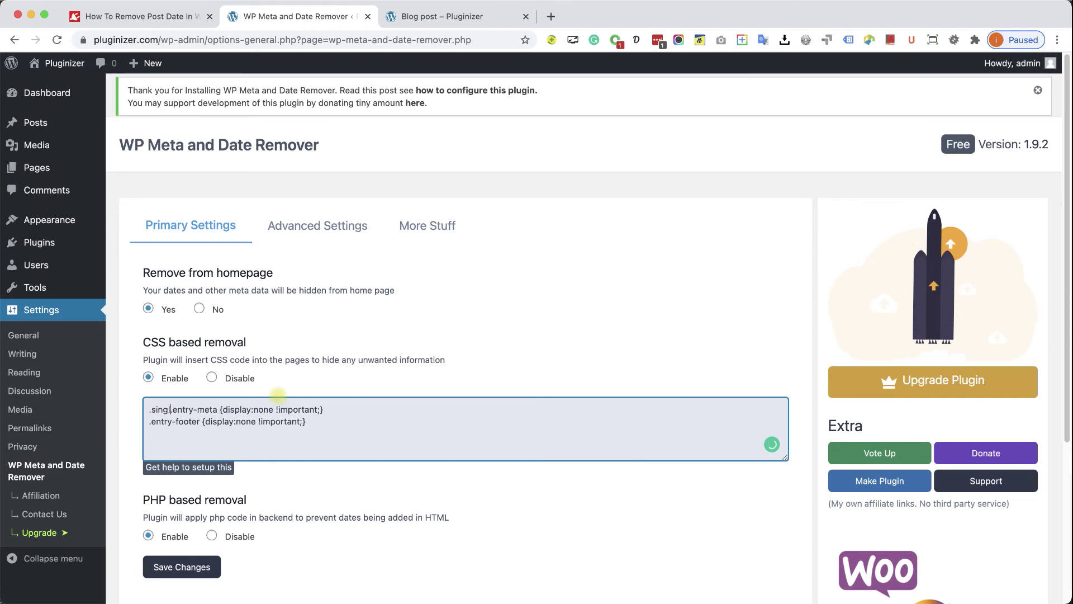
text(st .)
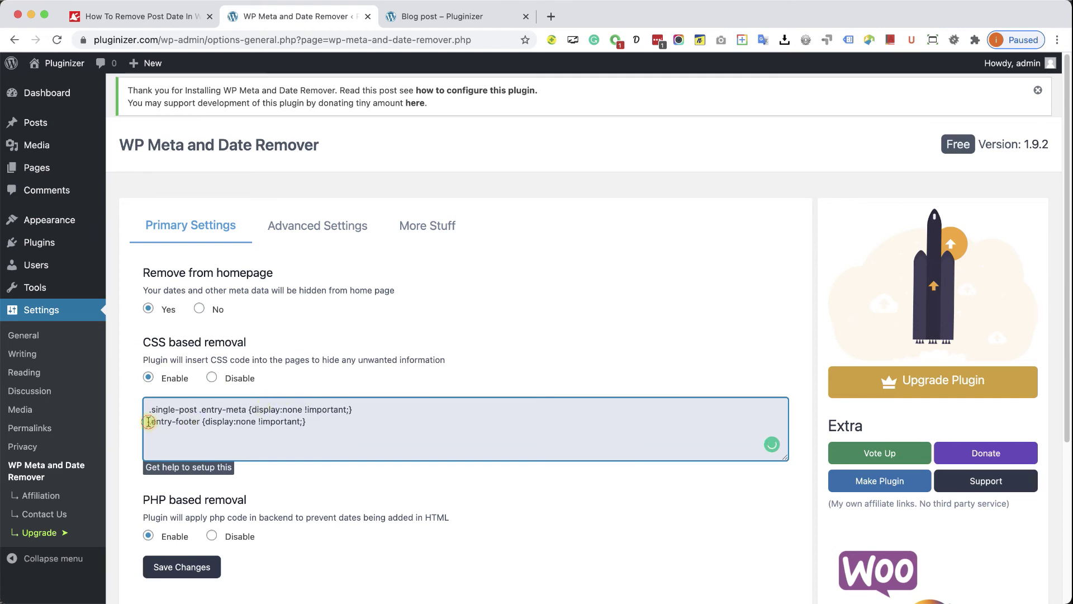
click(149, 423)
text(.single-)
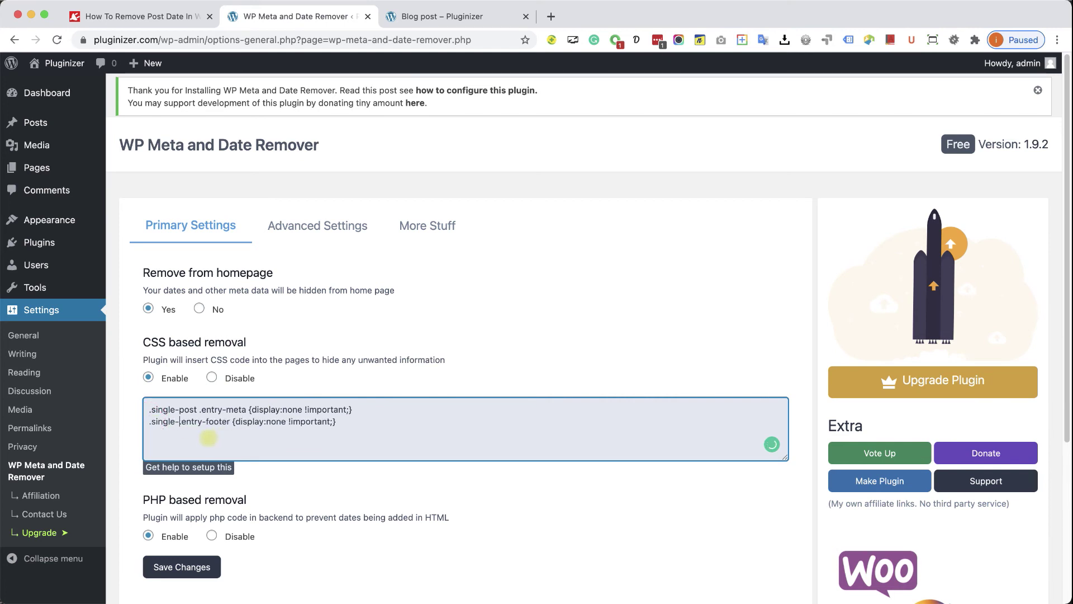
text(post .)
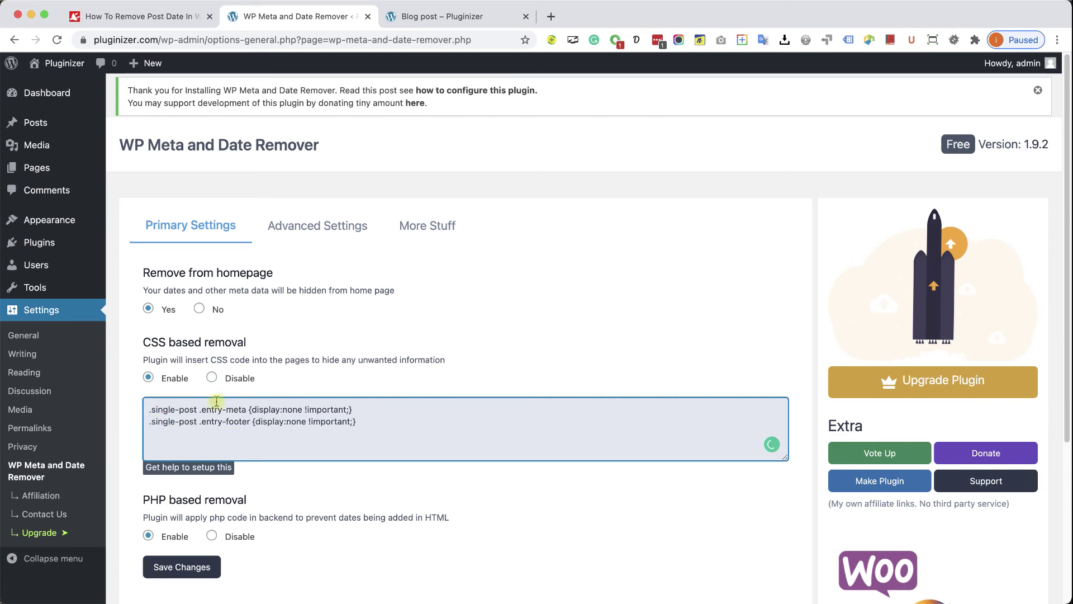
click(201, 567)
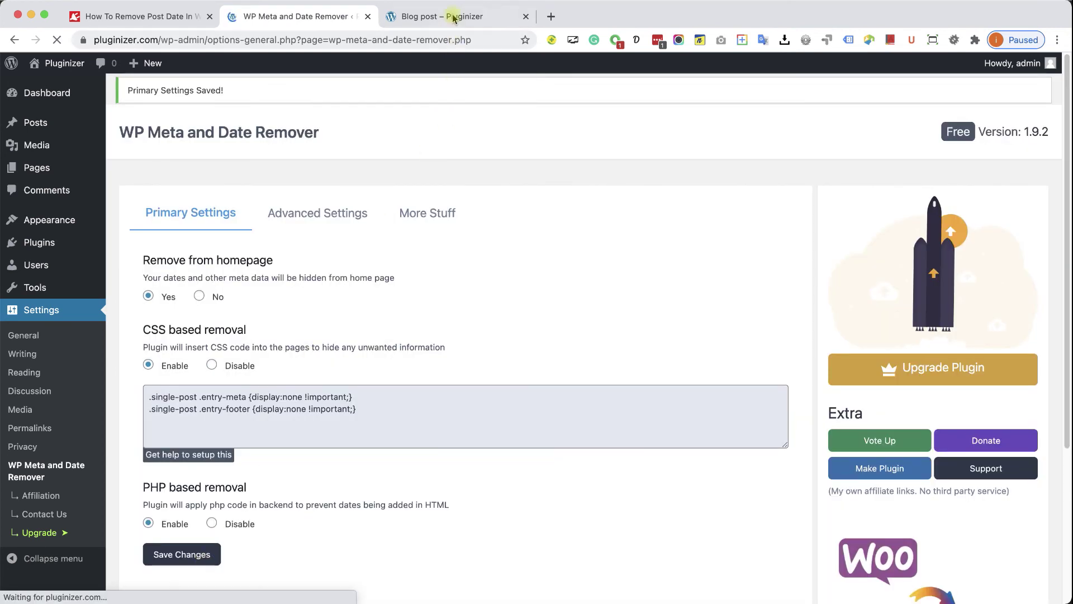
Reload the Pluginizer blog post to confirm its published date no longer appears
click(453, 17)
click(58, 39)
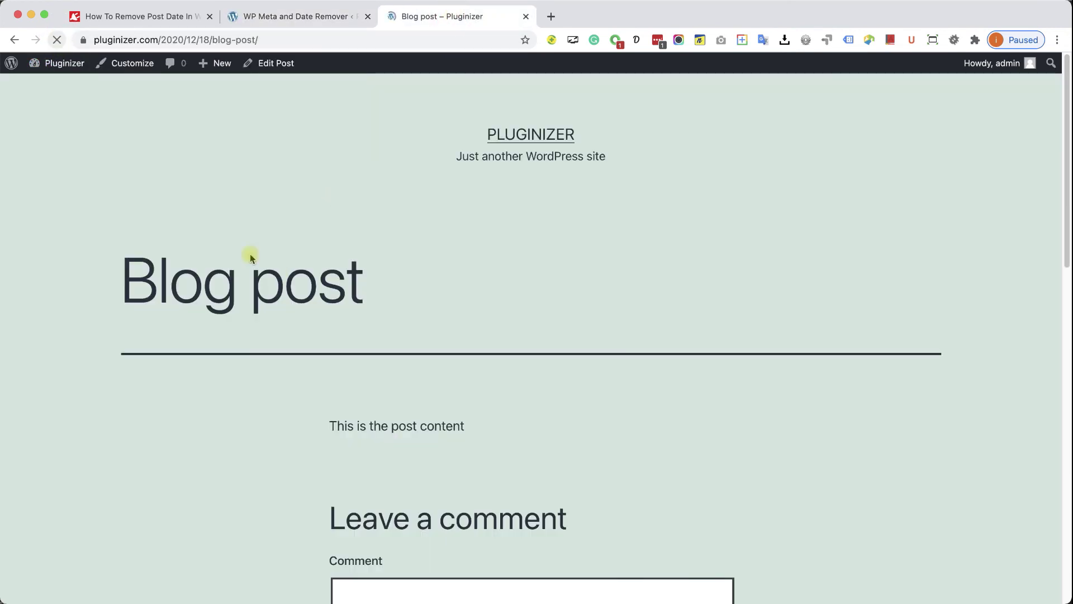